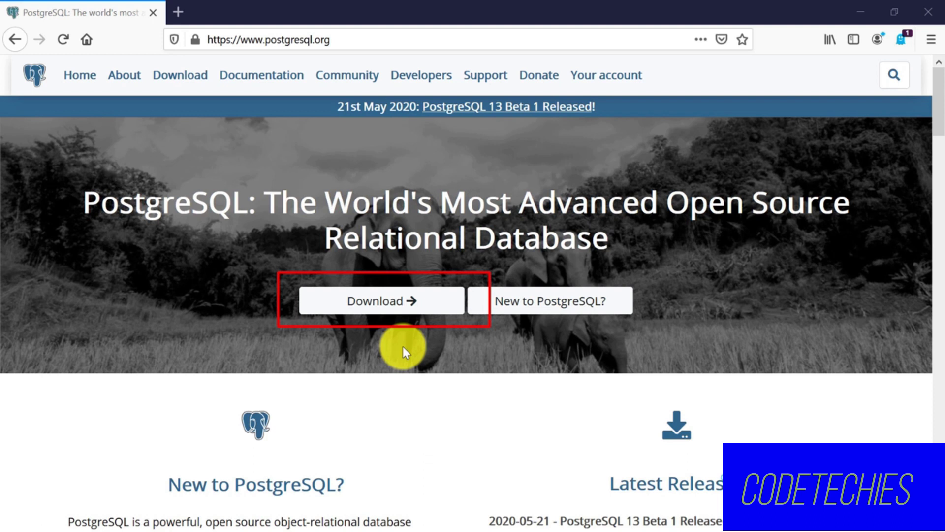
# Go from postgresql.org Download to the Windows installers page, then to EDB's installer downloads.
pyautogui.click(388, 301)
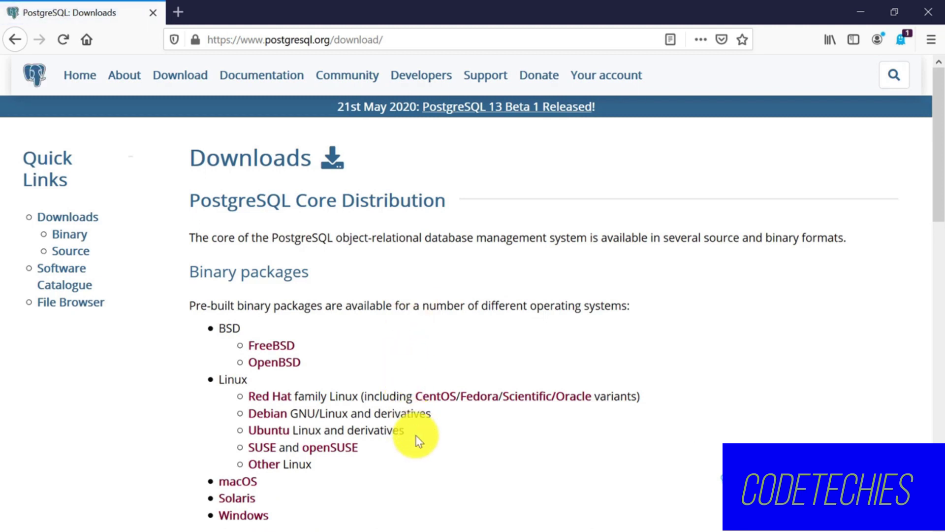
pyautogui.scroll(-3, 395, 386)
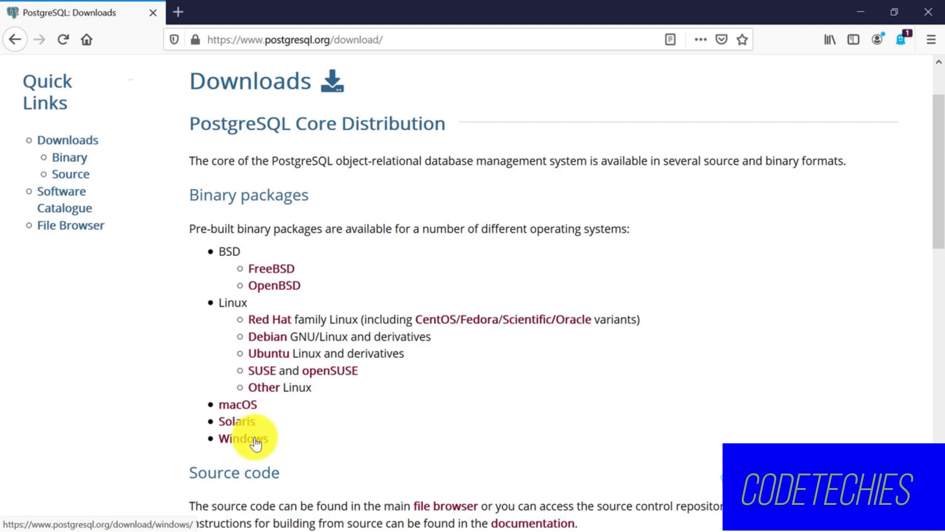
pyautogui.click(255, 439)
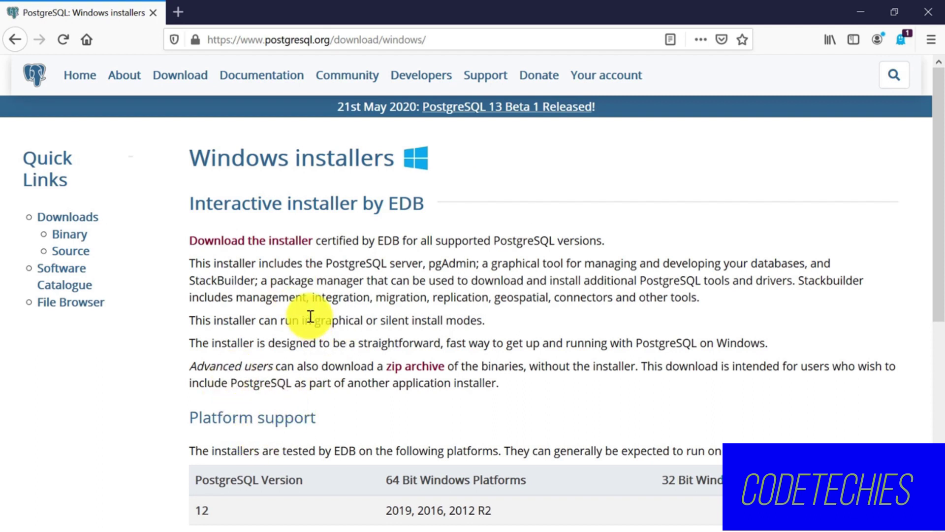
pyautogui.click(239, 250)
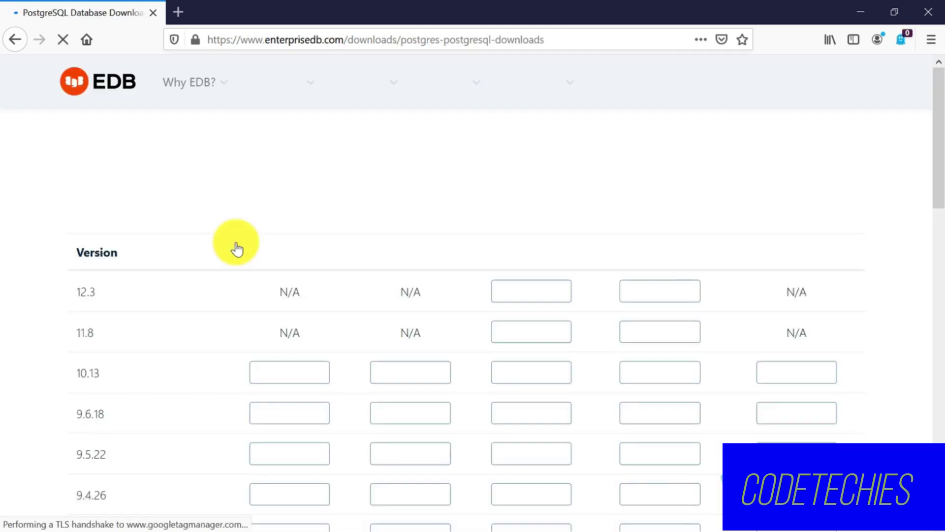
pyautogui.scroll(-3, 236, 244)
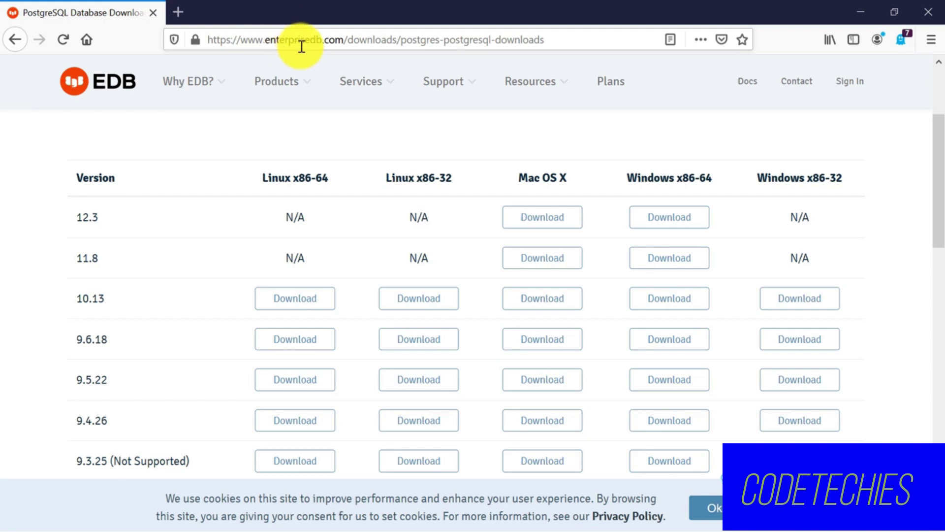
pyautogui.scroll(-2, 272, 190)
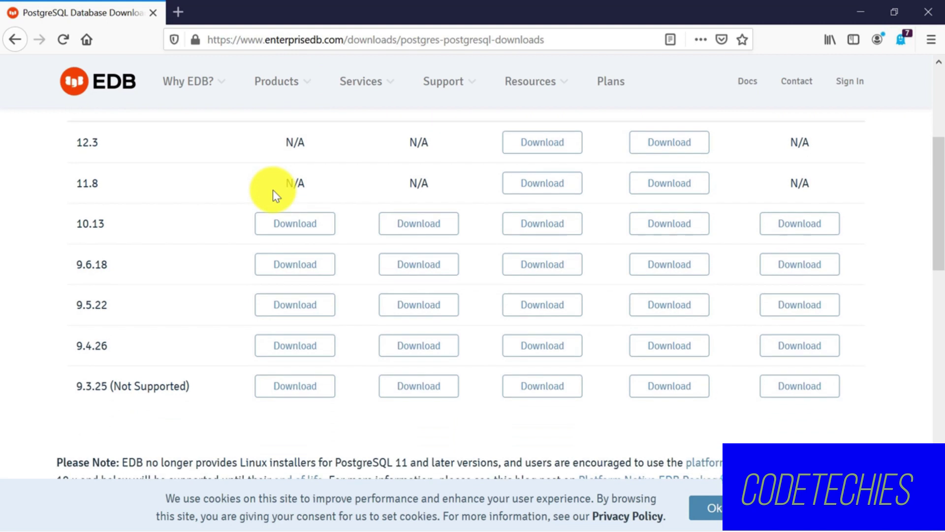
pyautogui.scroll(3, 276, 190)
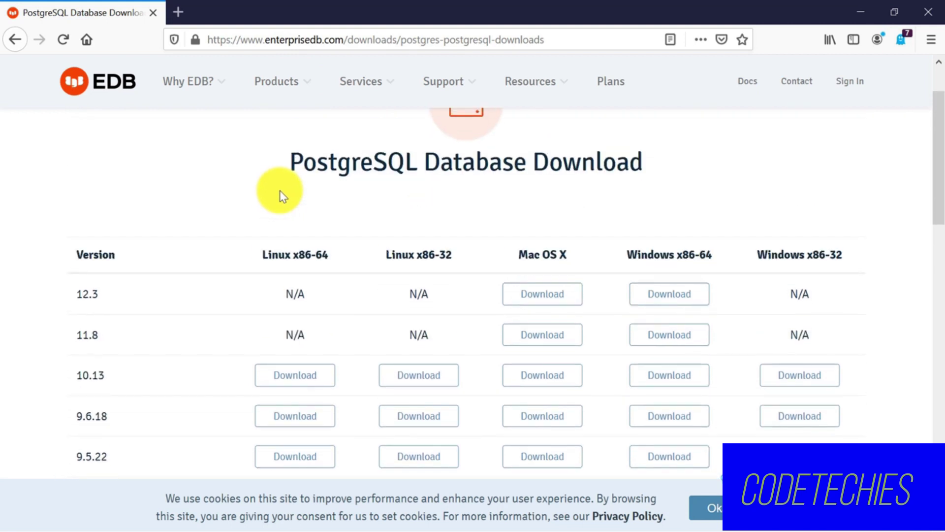
pyautogui.scroll(-2, 283, 190)
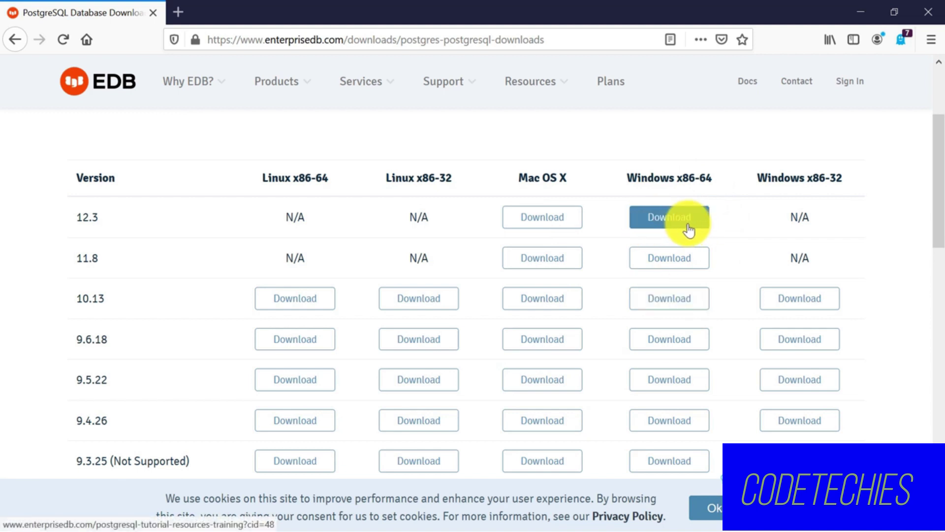
pyautogui.scroll(-1, 689, 228)
pyautogui.scroll(1, 680, 217)
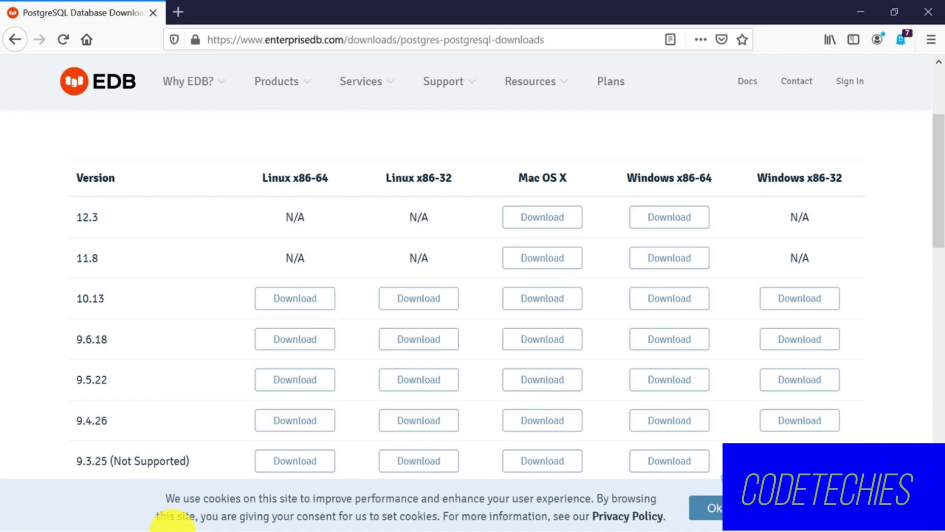
pyautogui.press('super')
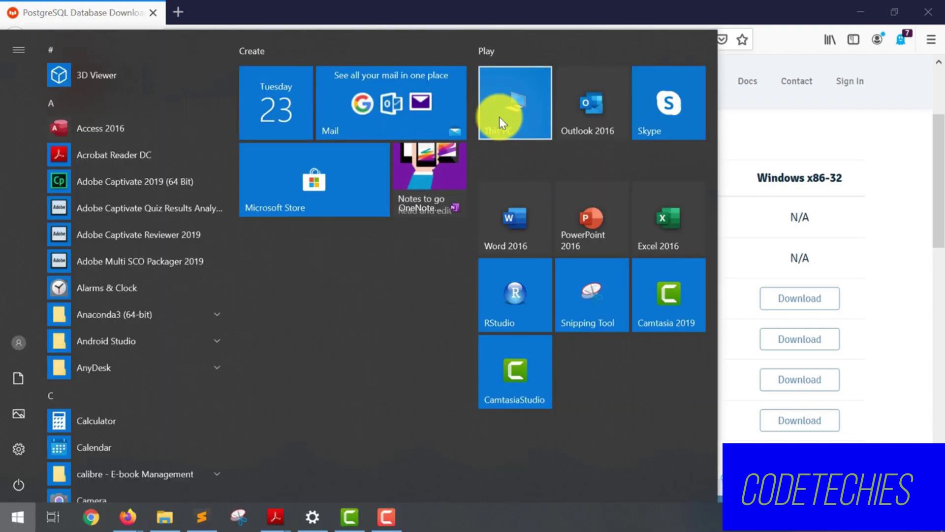
pyautogui.rightClick(499, 118)
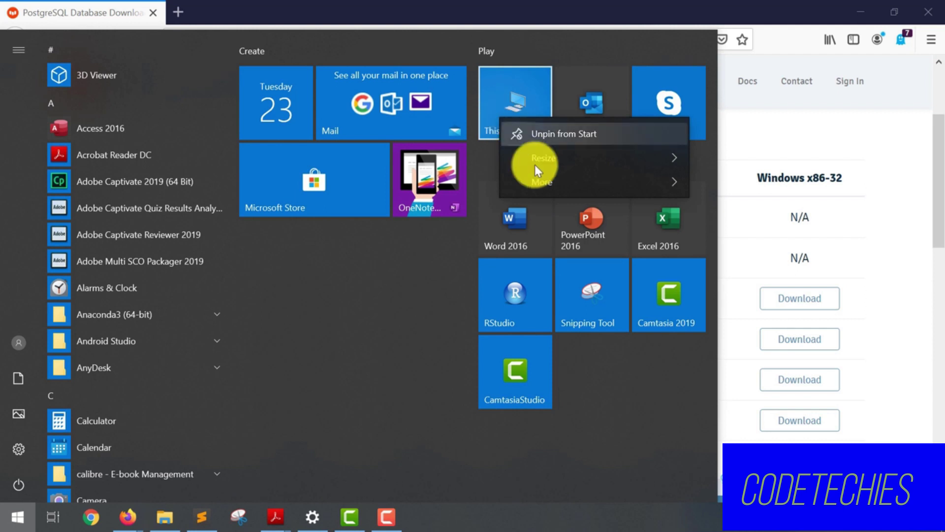
pyautogui.click(550, 182)
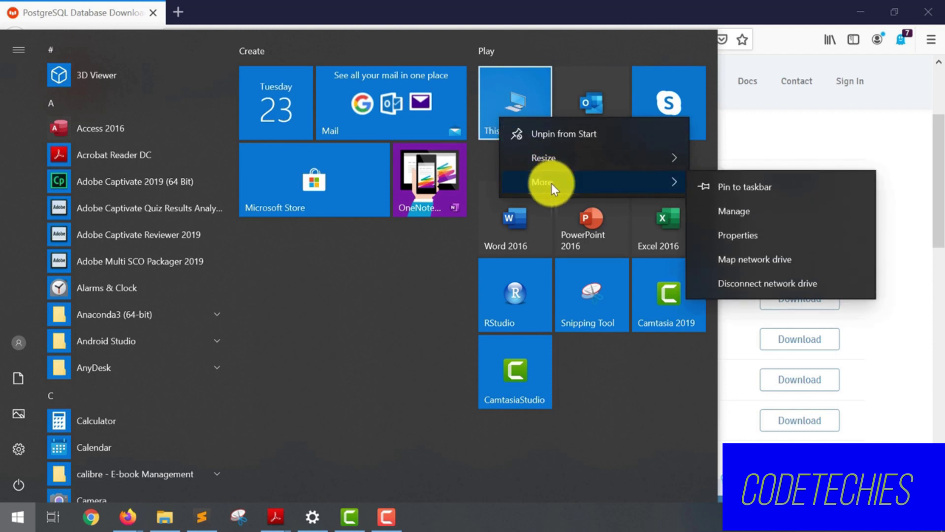
pyautogui.click(722, 236)
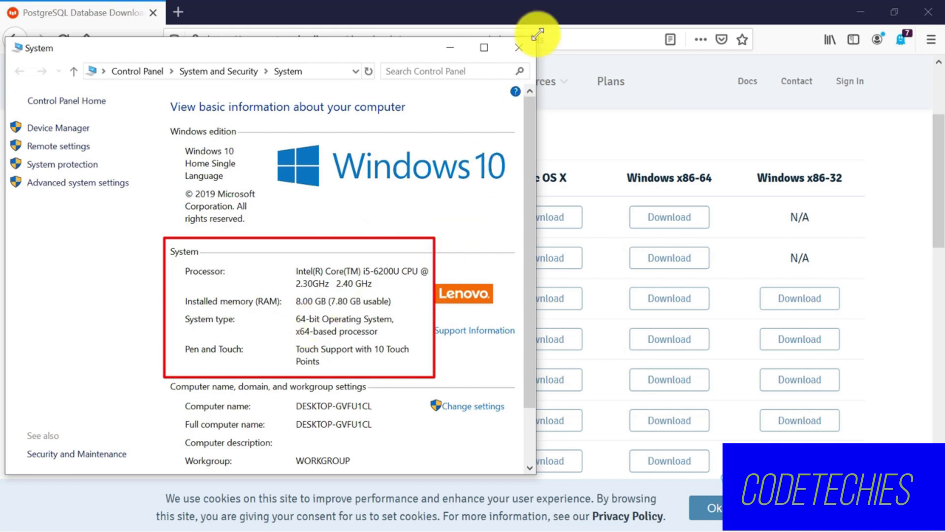
pyautogui.click(519, 46)
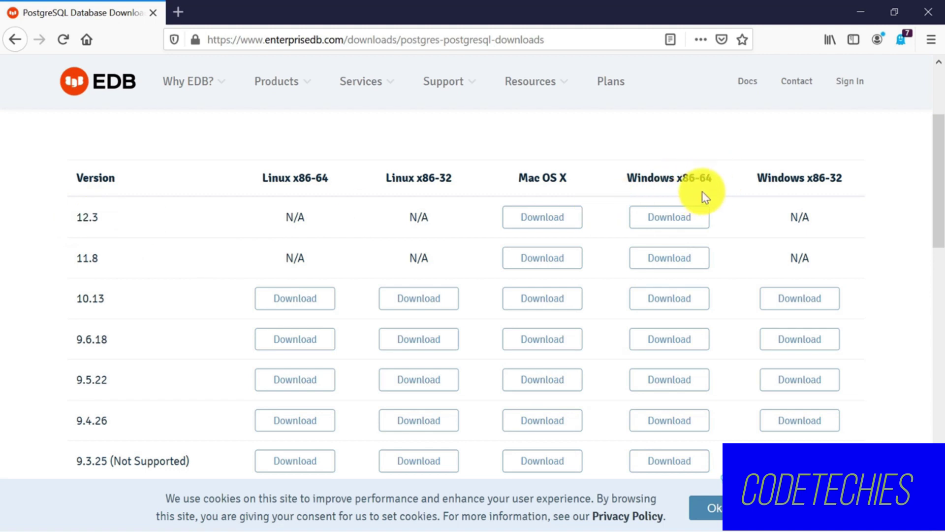
# Download and save the PostgreSQL 12.3 Windows x86-64 installer, postgresql-12.3-1-windows-x64.exe.
pyautogui.click(659, 218)
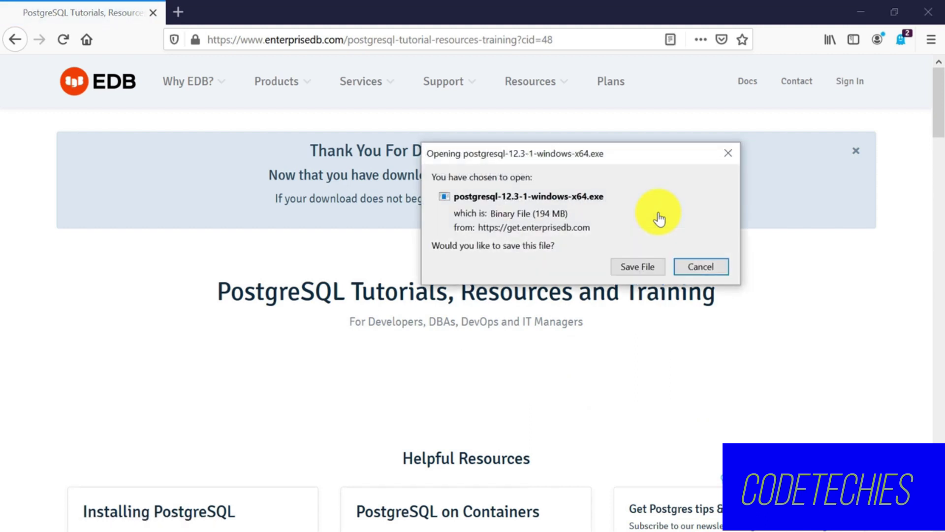
pyautogui.click(655, 264)
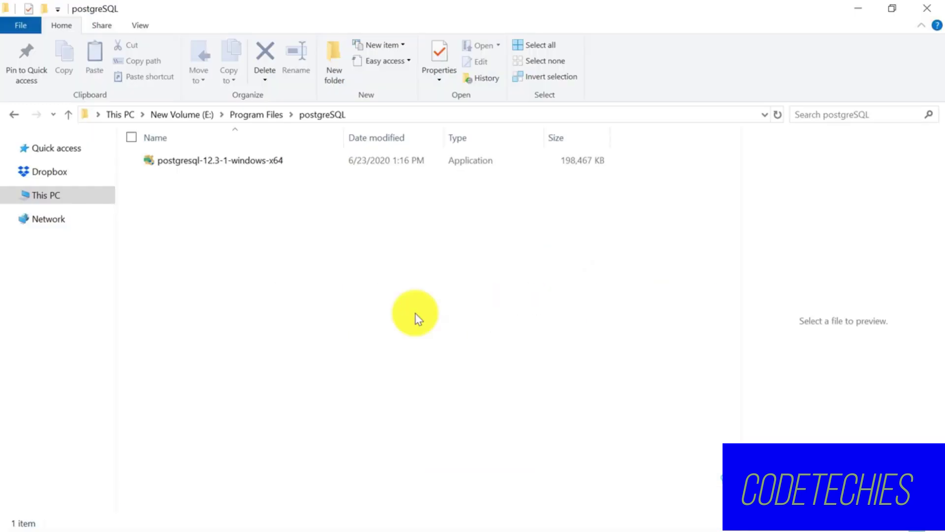
# Run postgresql-12.3-1-windows-x64 from the postgreSQL folder to start the setup wizard.
pyautogui.click(205, 160)
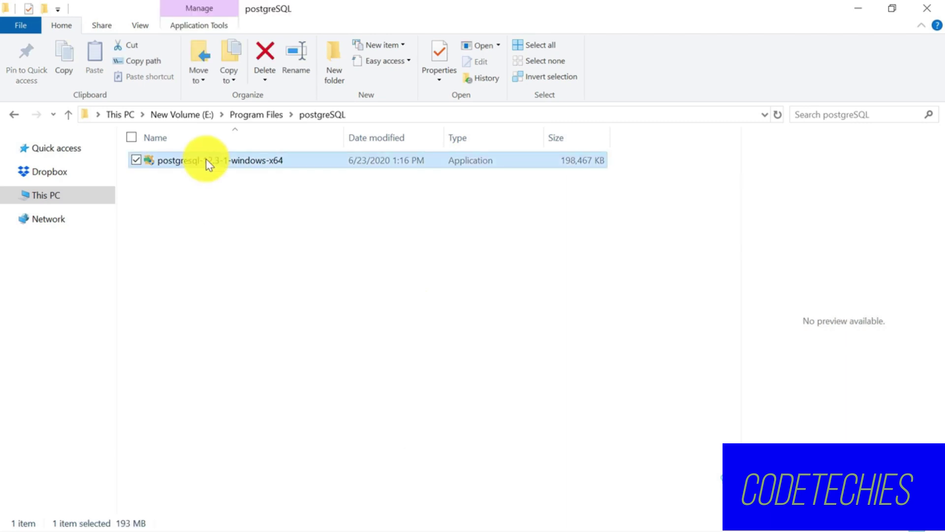
pyautogui.doubleClick(205, 160)
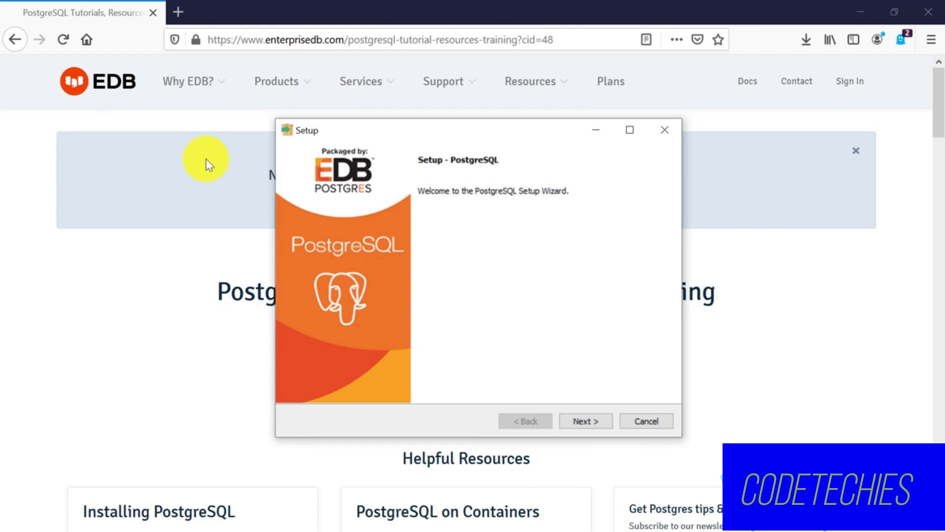
# Accept the default installation directory, all four components and the default data directory.
pyautogui.press('Return')
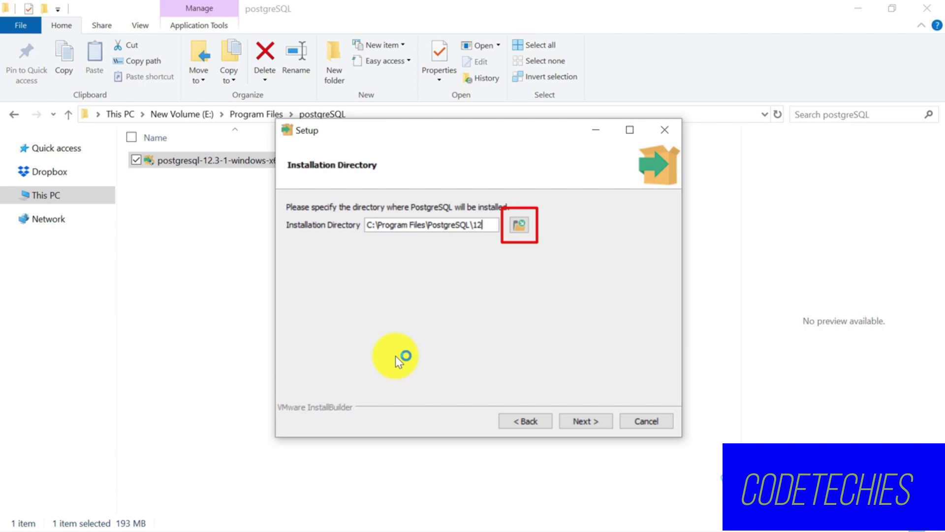
pyautogui.press('Return')
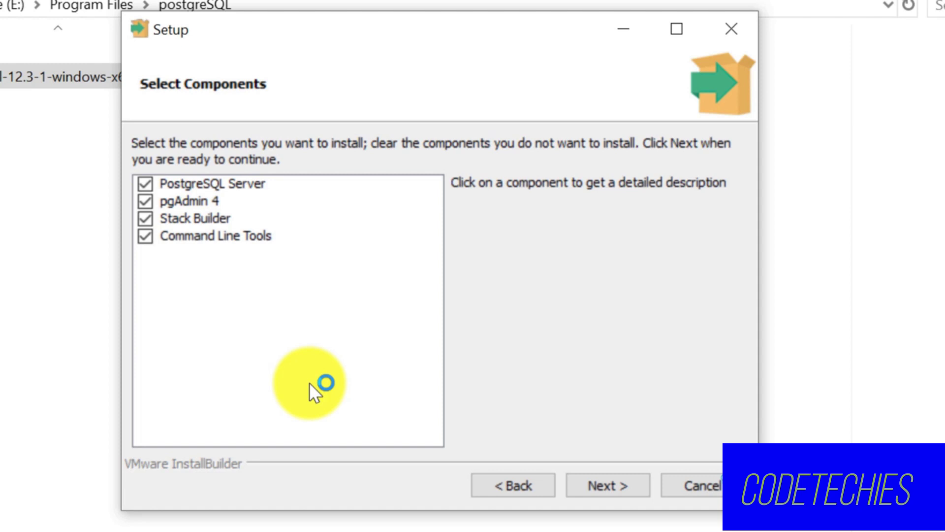
pyautogui.press('Return')
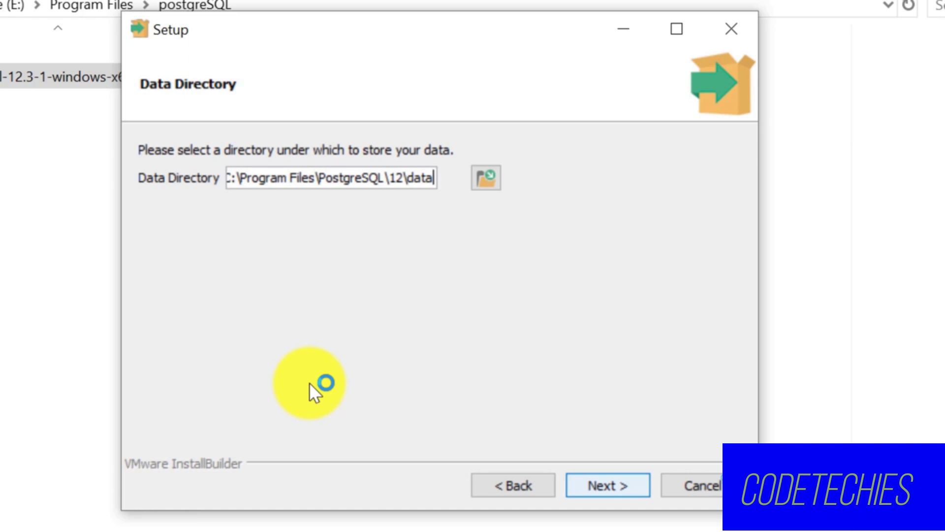
pyautogui.press('Return')
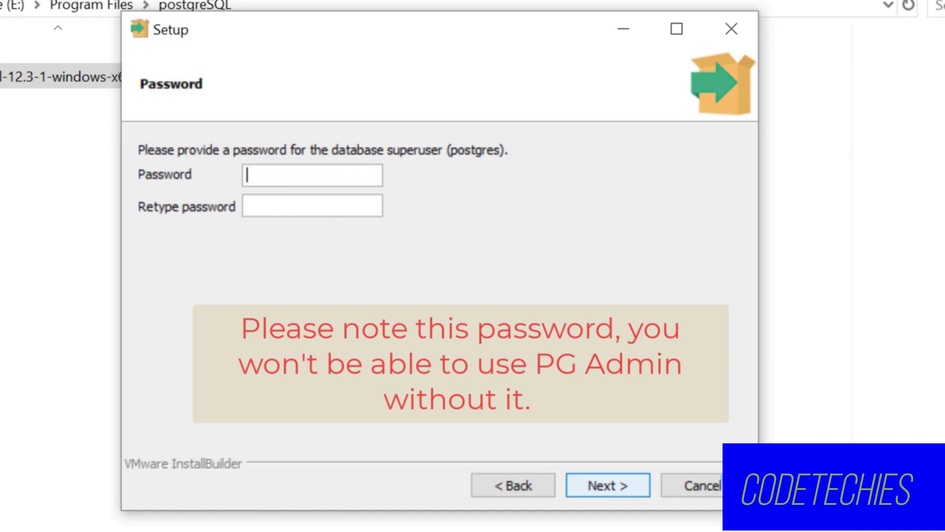
# Enter and retype the postgres superuser password, then continue.
pyautogui.write('**********')
pyautogui.press('Tab')
pyautogui.write('**********')
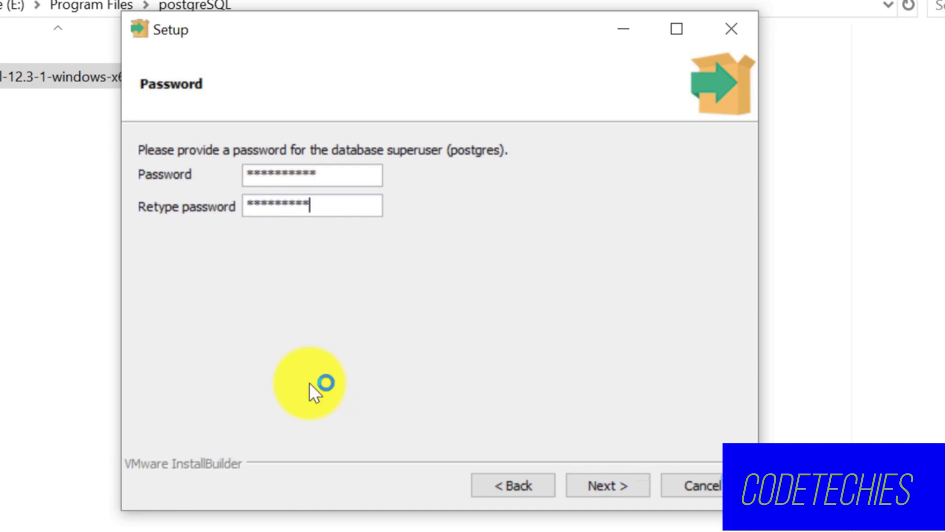
pyautogui.press('Tab')
pyautogui.press('Return')
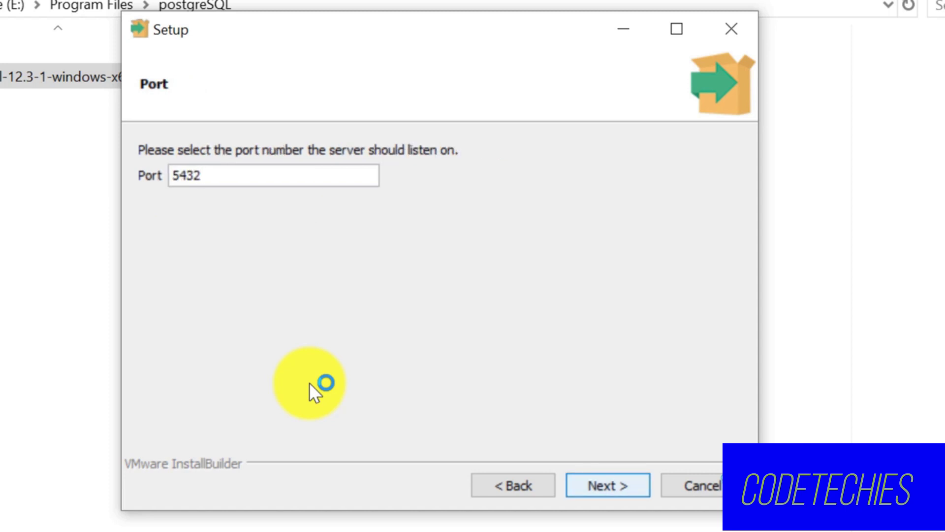
# Keep port 5432 and the default locale, accept the summary, and begin installing.
pyautogui.press('Return')
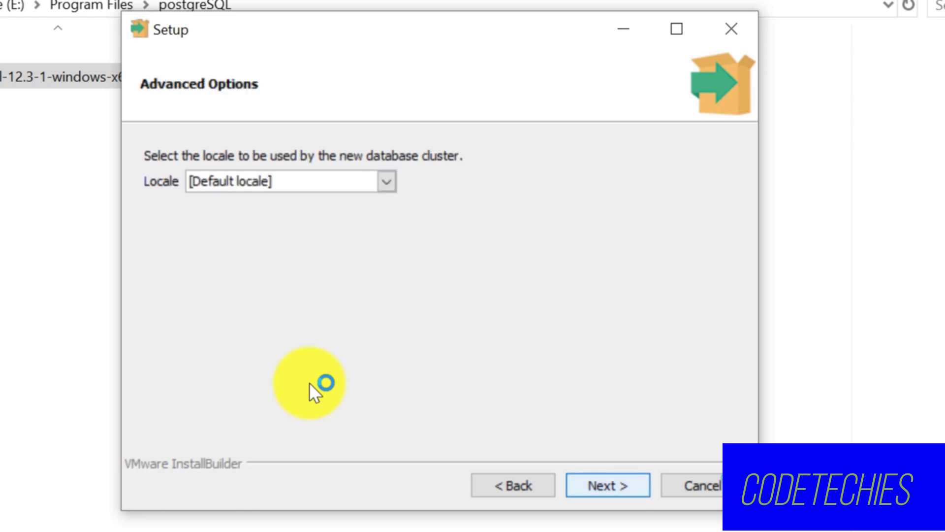
pyautogui.press('Return')
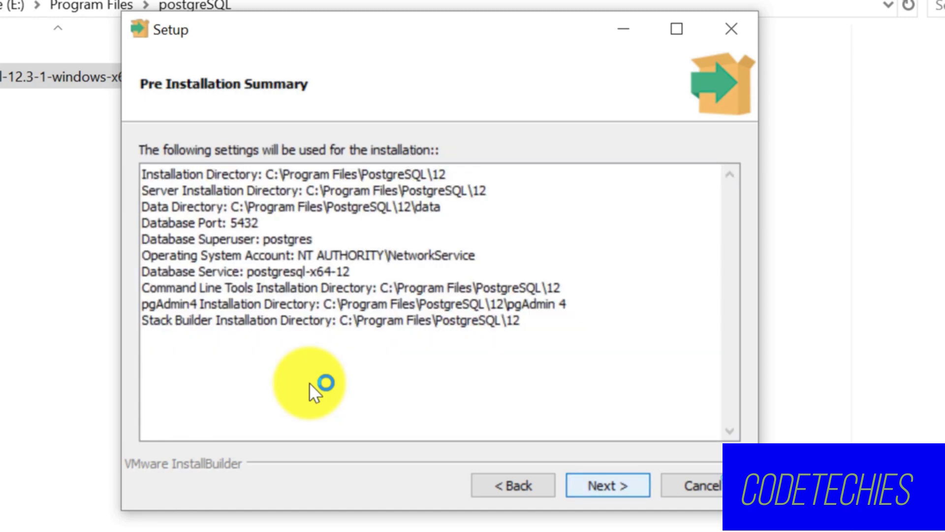
pyautogui.press('Return')
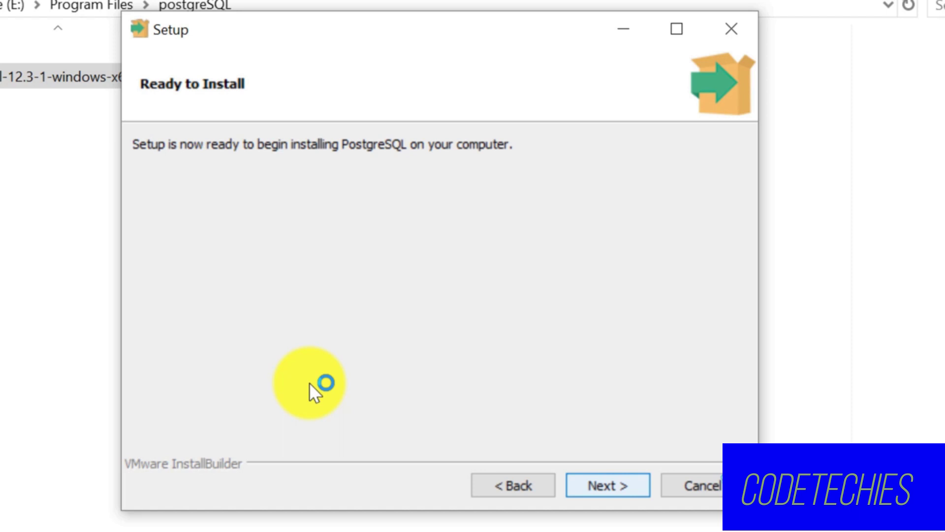
pyautogui.press('Return')
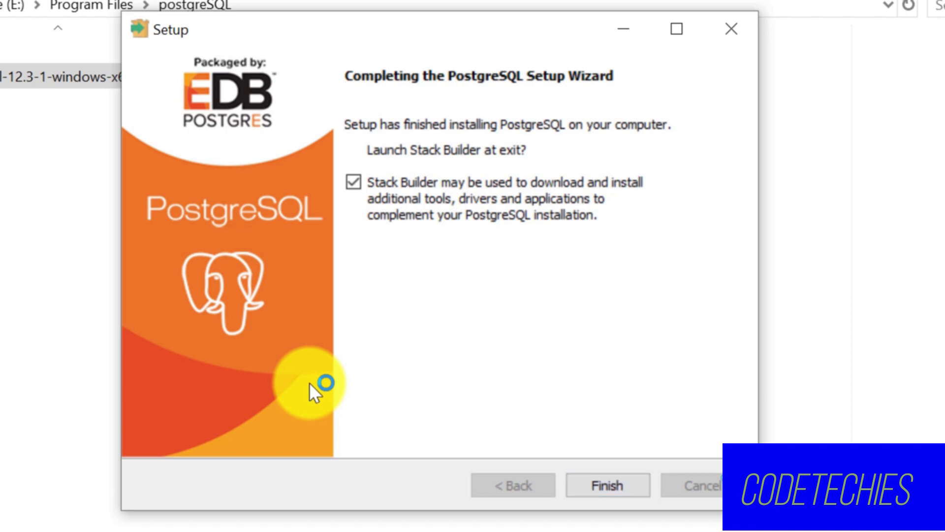
# Untick 'Launch Stack Builder at exit' and finish the completed setup wizard.
pyautogui.click(353, 182)
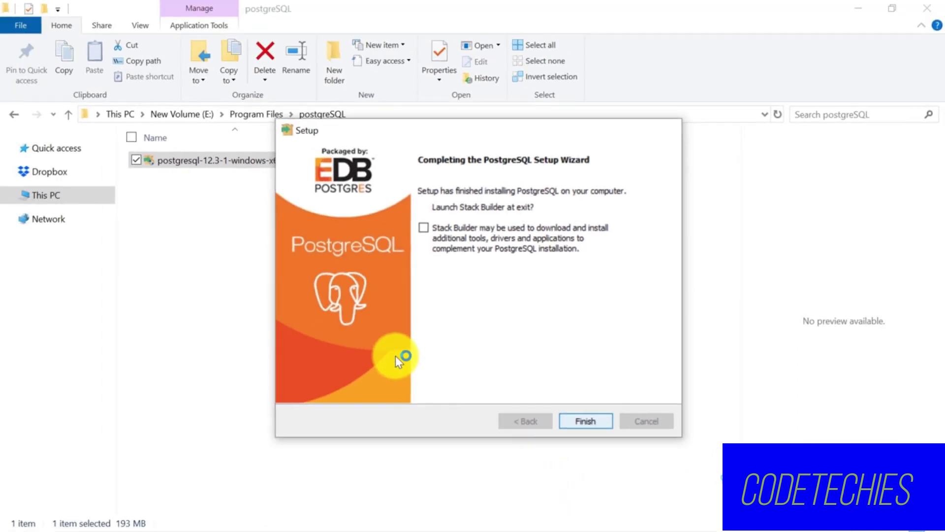
pyautogui.click(607, 485)
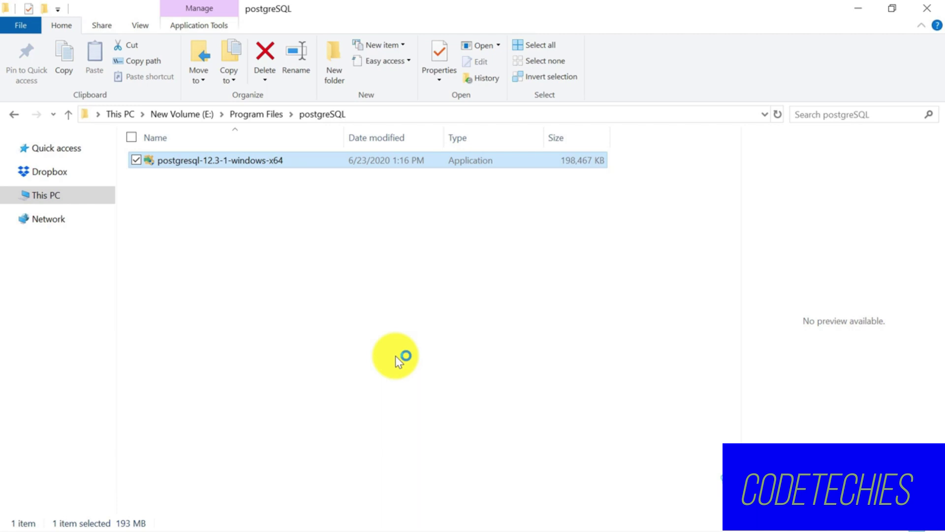
# Search the Start menu for 'pgad' and launch pgAdmin 4 from Best match.
pyautogui.press('super')
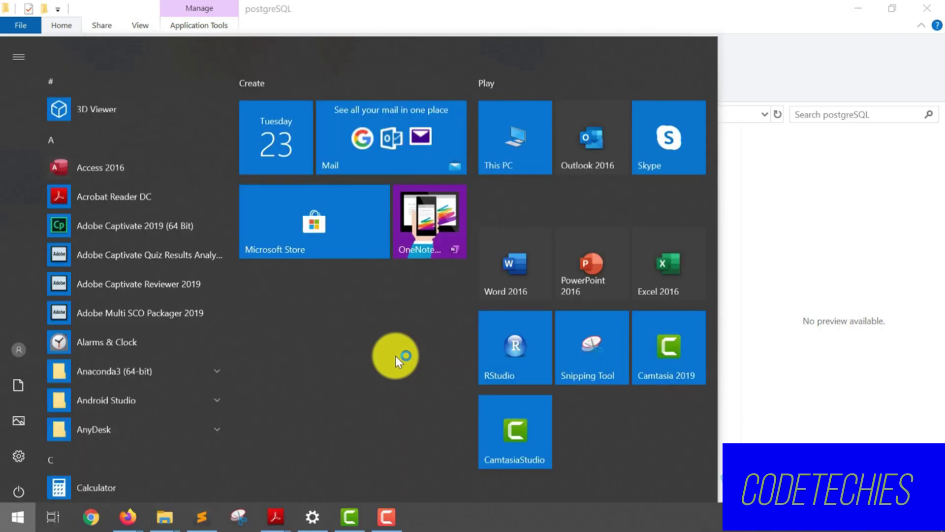
pyautogui.write('pgad')
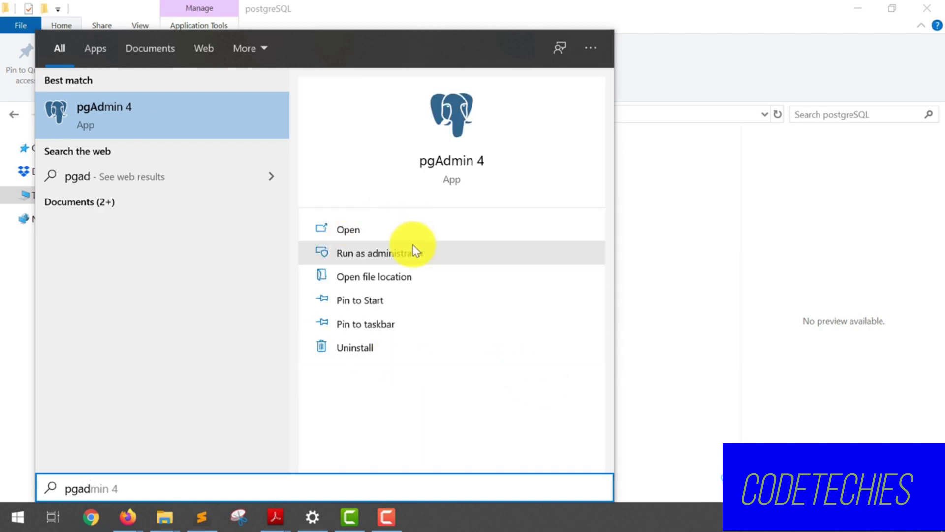
pyautogui.click(163, 118)
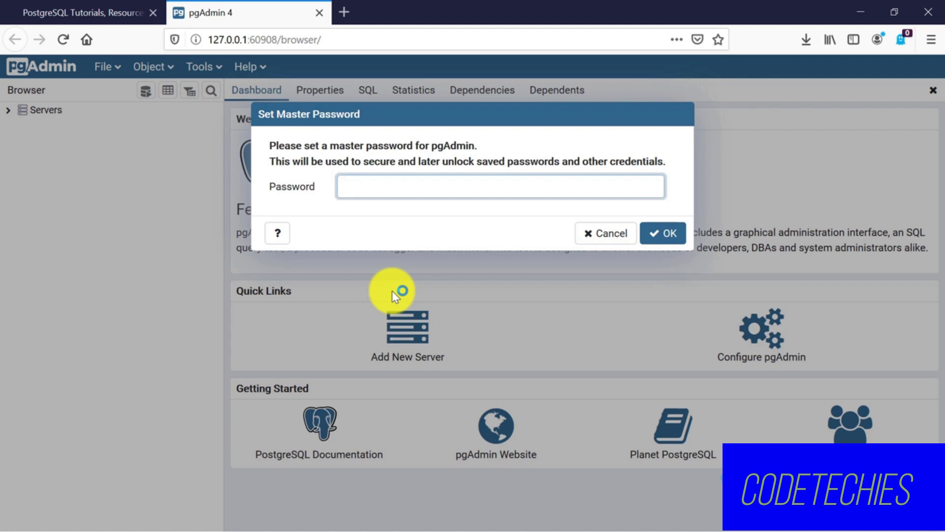
# Type the master password into the Set Master Password field, correcting a stray entry.
pyautogui.write('ad')
pyautogui.press('BackSpace')
pyautogui.press('BackSpace')
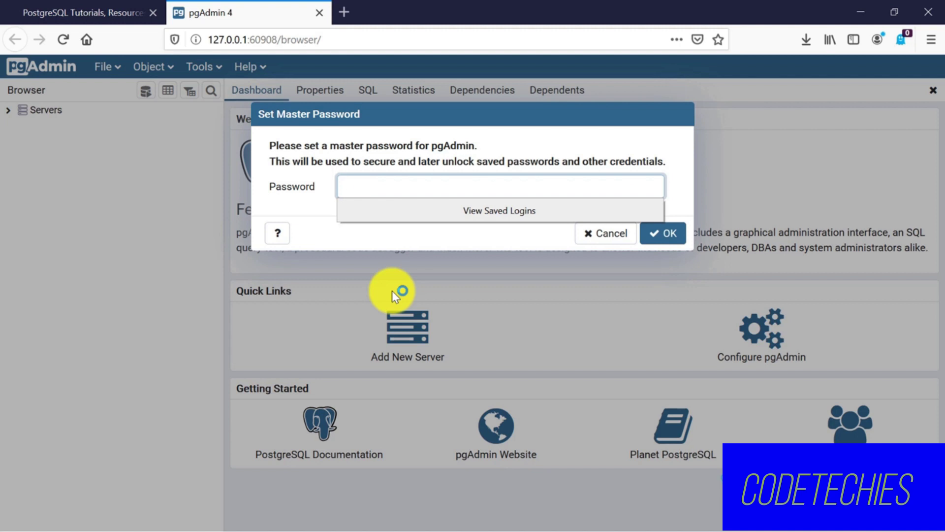
pyautogui.write('12345678901')
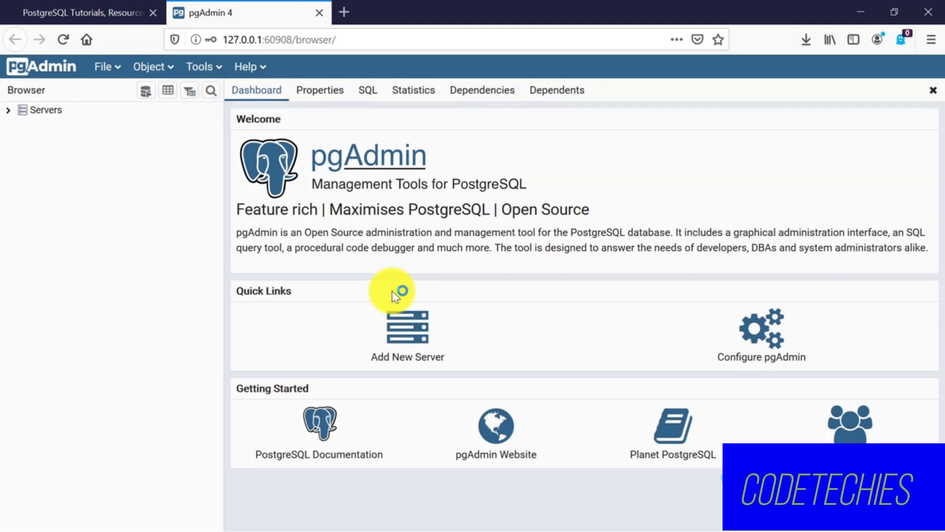
# Expand Servers and connect to PostgreSQL 12 with the postgres password, ticking Save Password.
pyautogui.click(8, 112)
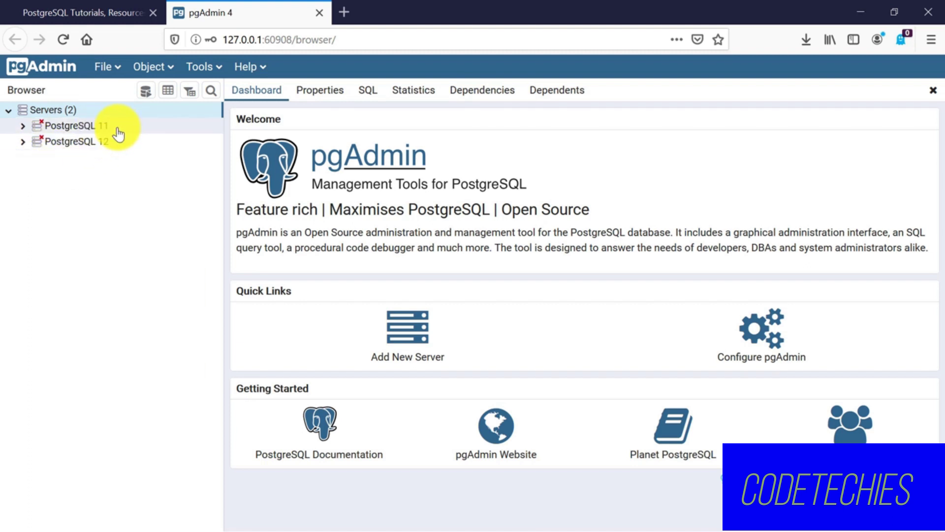
pyautogui.click(23, 142)
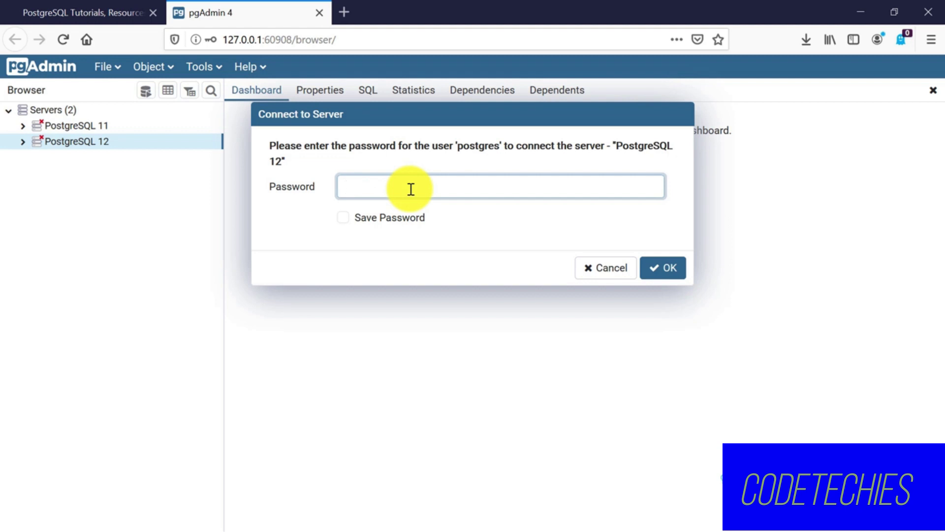
pyautogui.write('postgres')
pyautogui.click(343, 218)
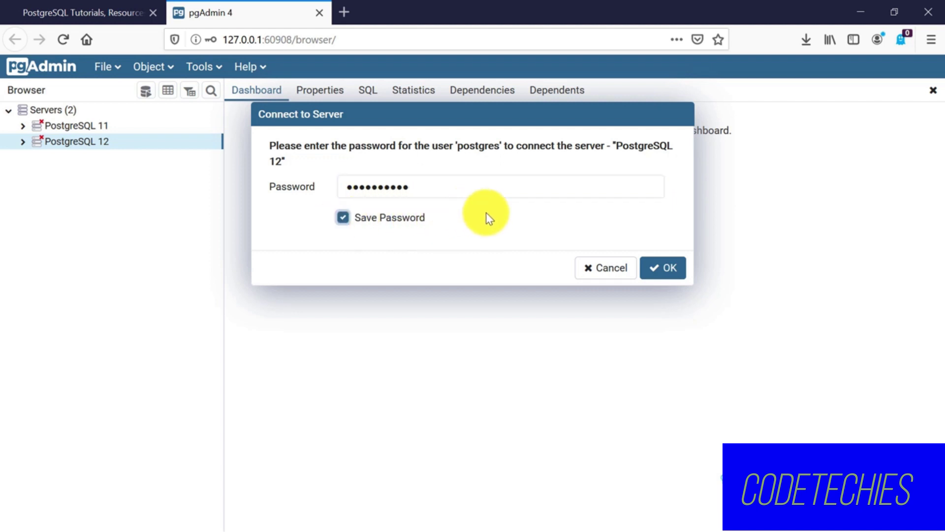
pyautogui.click(665, 268)
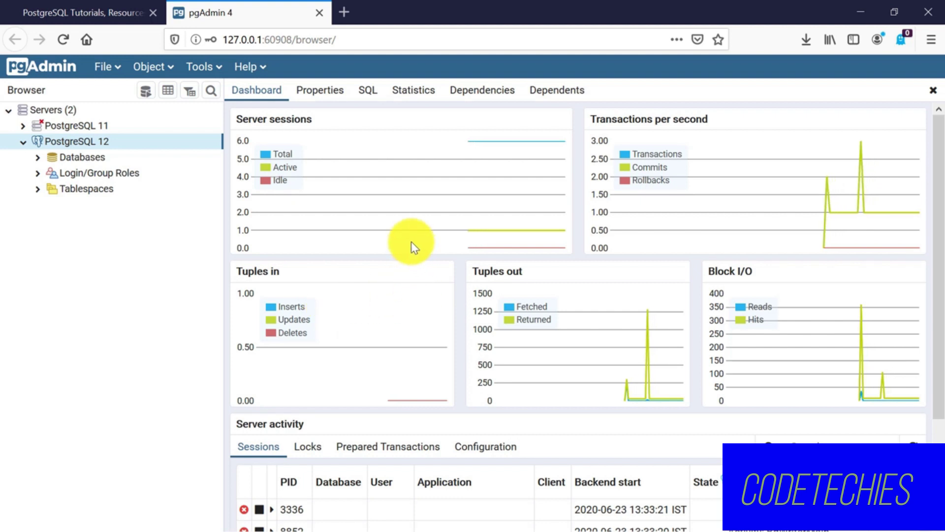
# Expand Databases and the postgres database's Schemas, then select Tables under public.
pyautogui.click(64, 160)
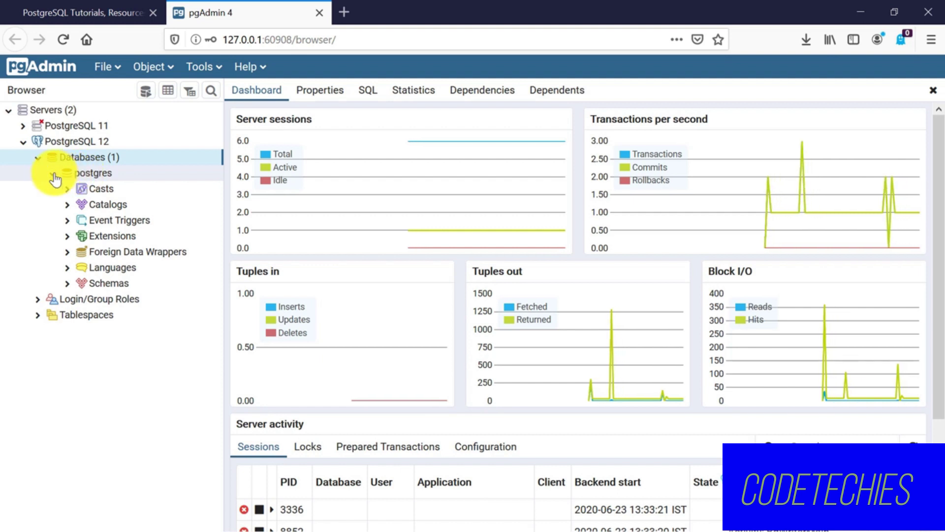
pyautogui.click(66, 286)
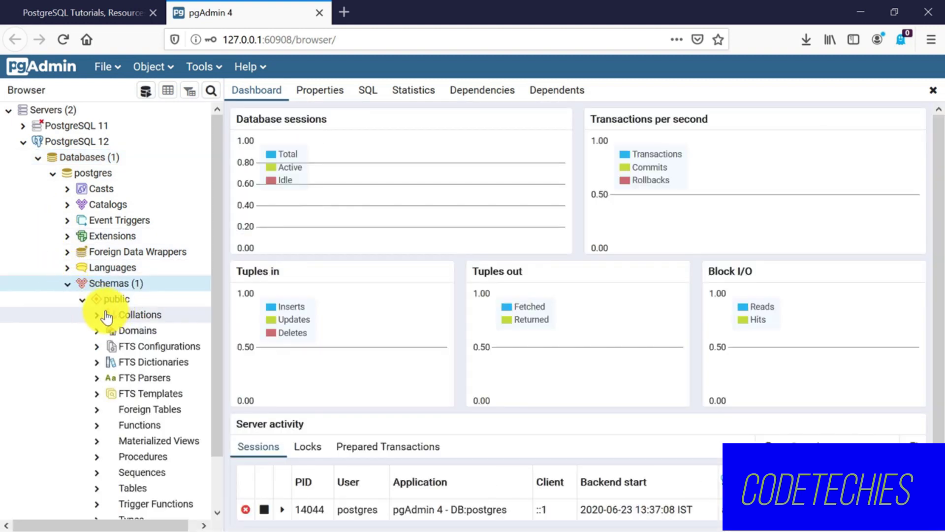
pyautogui.scroll(-2, 123, 315)
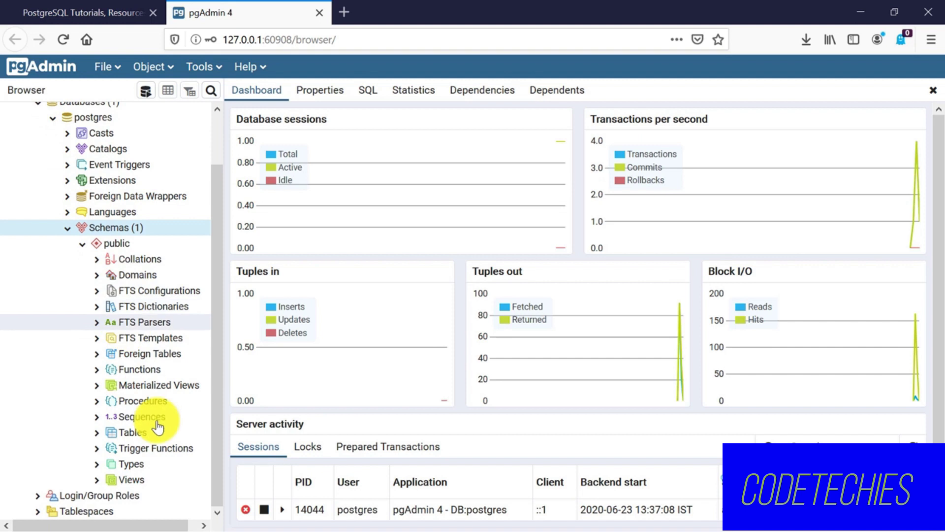
pyautogui.click(97, 434)
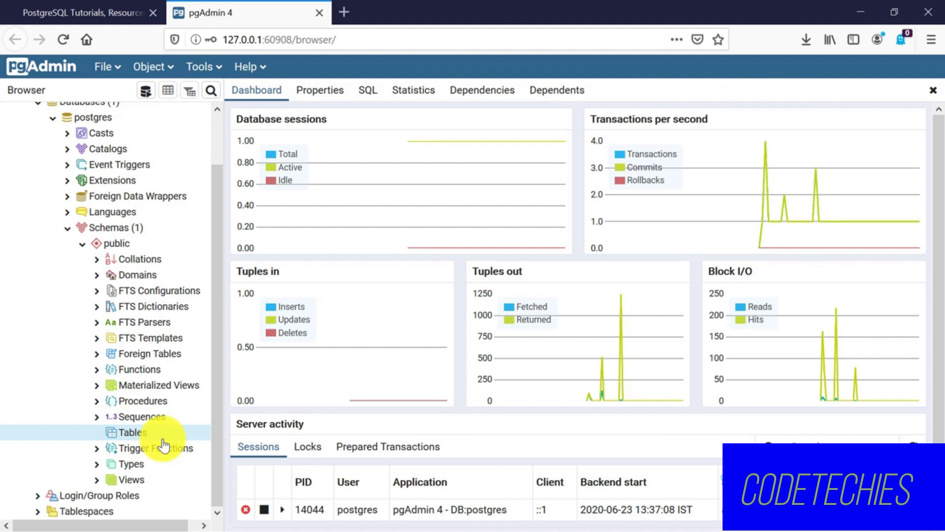
# Open a Query Tool on the postgres database from its right-click menu.
pyautogui.rightClick(104, 121)
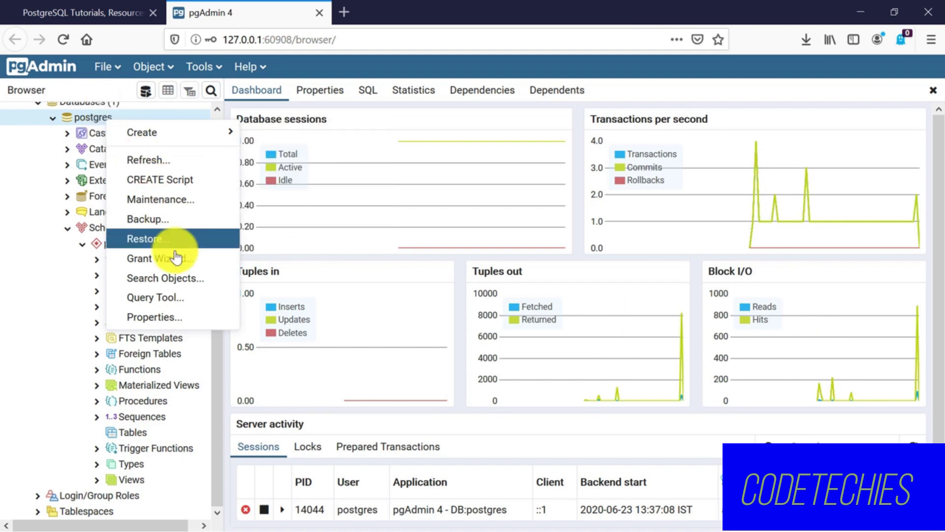
pyautogui.click(160, 302)
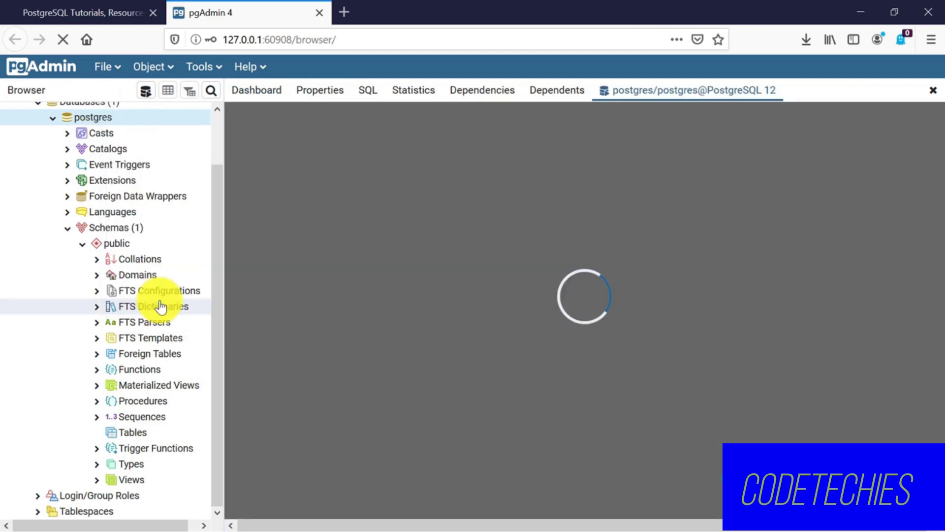